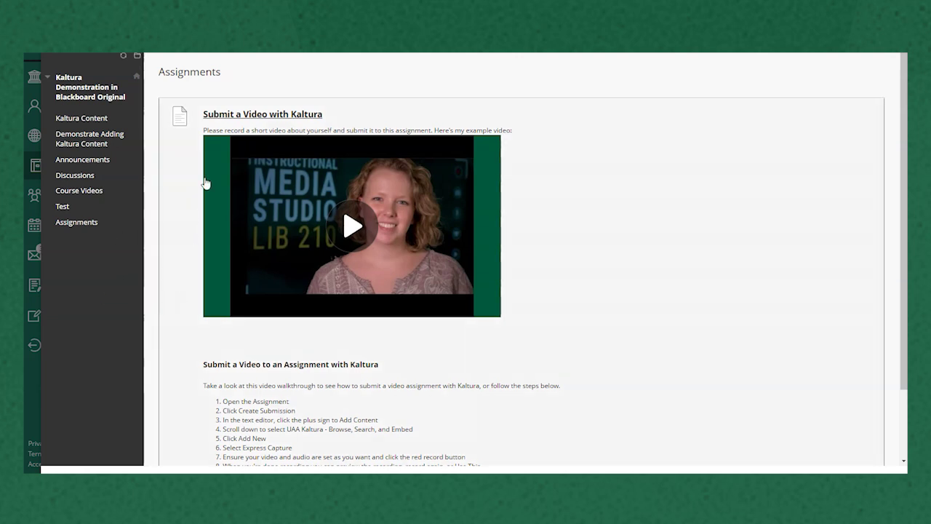
- Open the Submit a Video with Kaltura assignment and start a new text submission
left_click(262, 120)
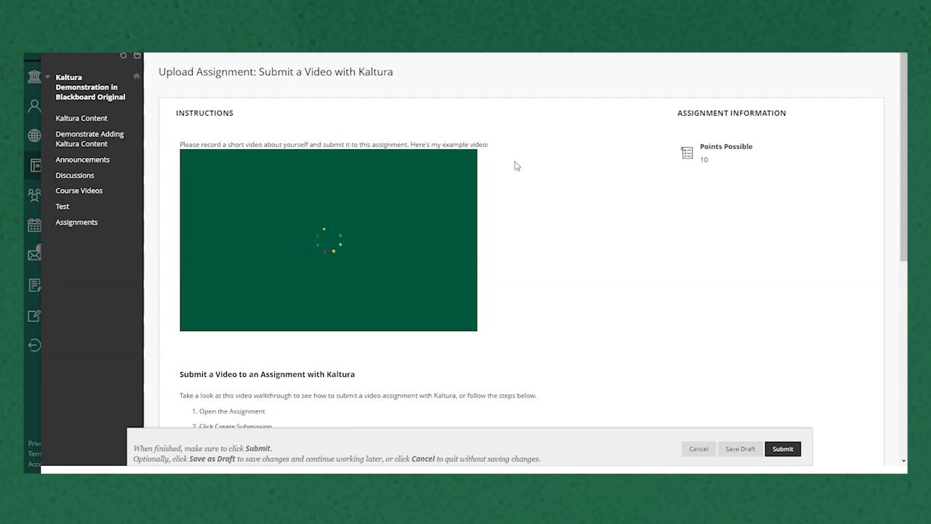
scroll(523, 171, "down", 5)
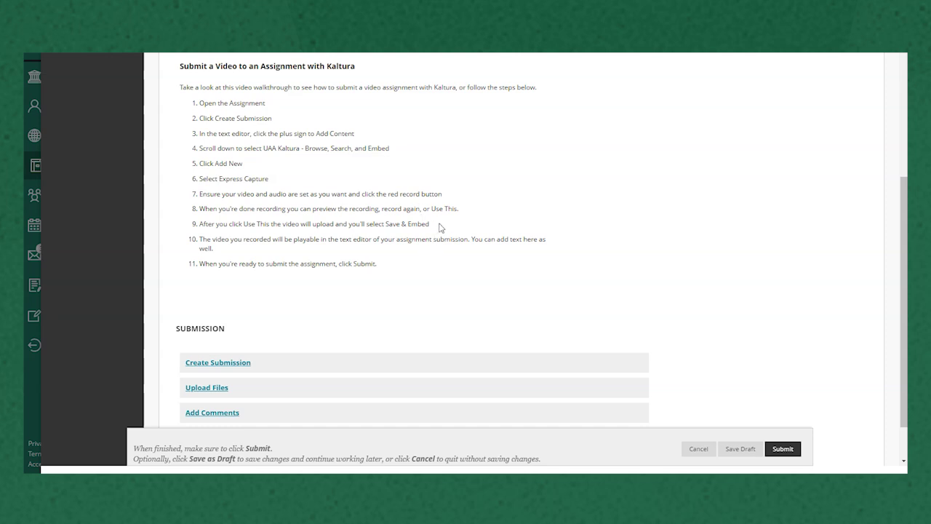
scroll(444, 227, "down", 1)
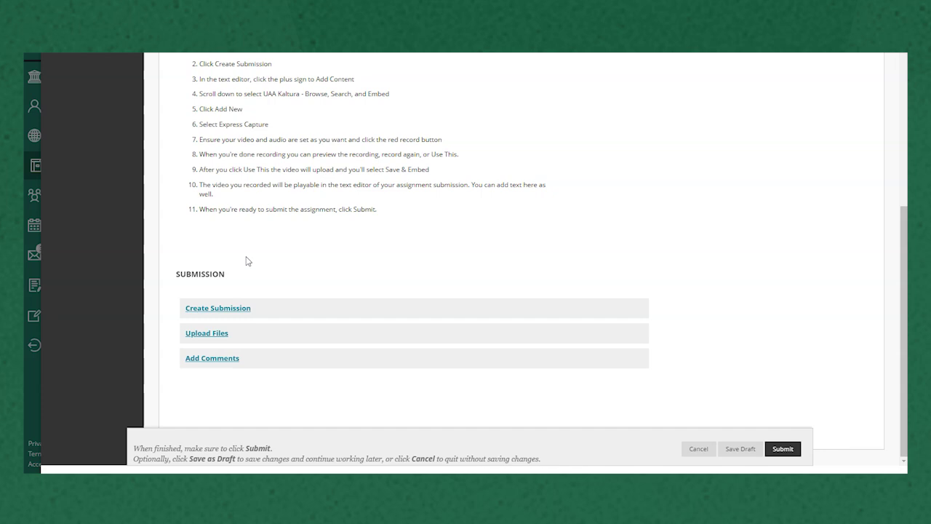
left_click(243, 310)
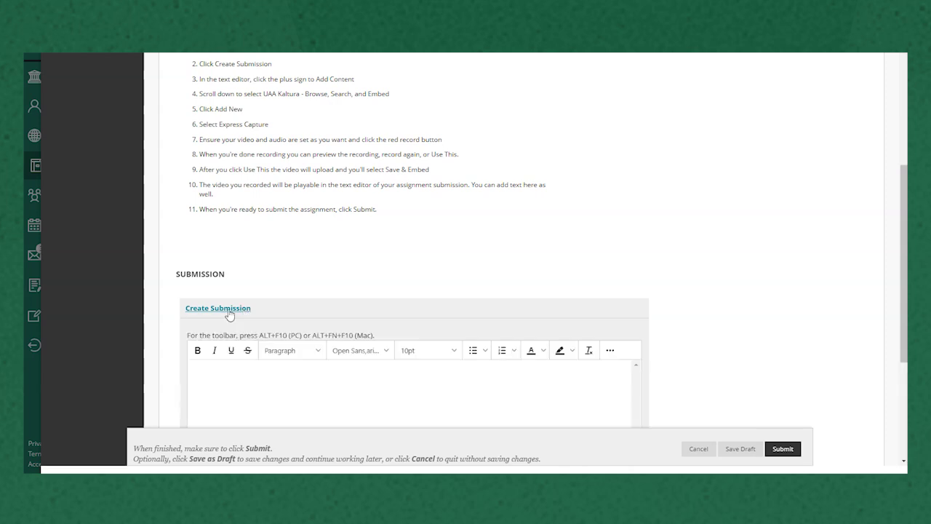
- Expand the submission editor's toolbar to reveal all tools, including embedded content
scroll(229, 314, "down", 3)
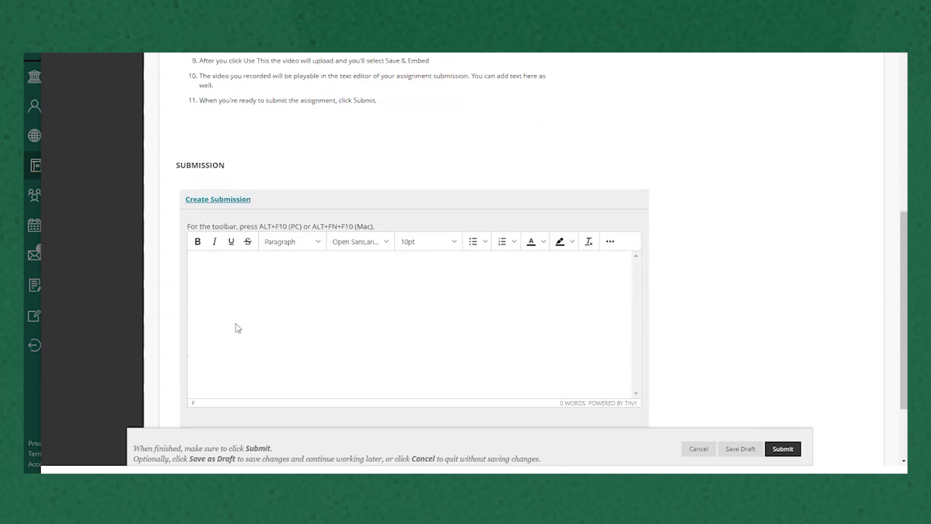
left_click(610, 243)
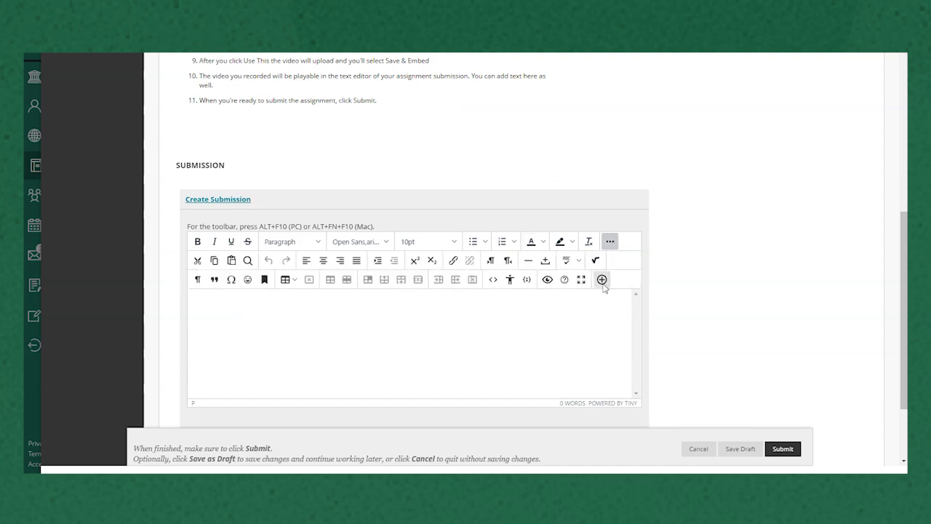
- Launch Kaltura Express Capture from Add Content's UAA Kaltura embed option under Add New
left_click(602, 279)
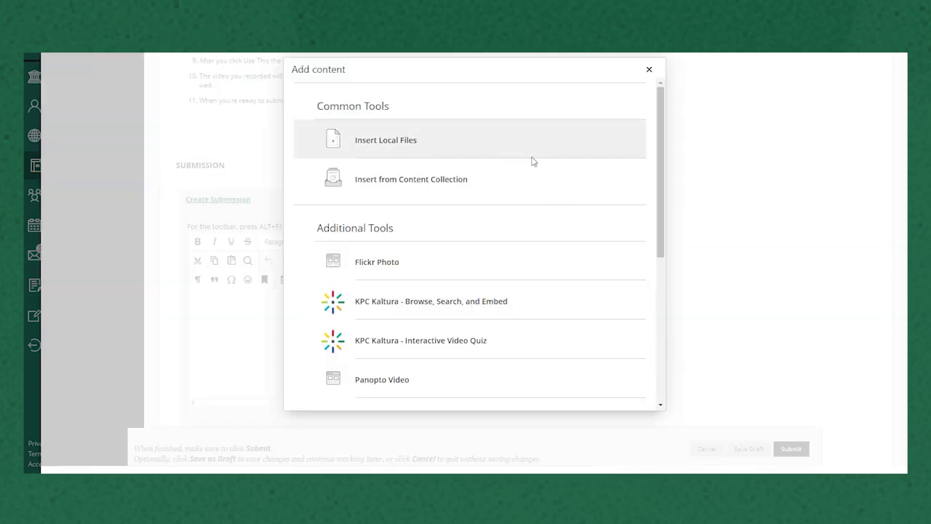
scroll(582, 162, "down", 3)
scroll(582, 161, "down", 2)
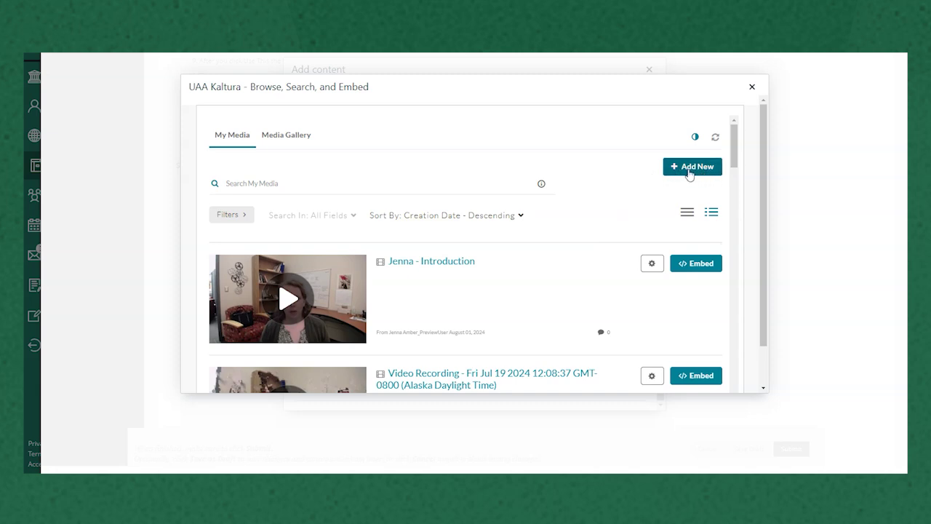
left_click(691, 171)
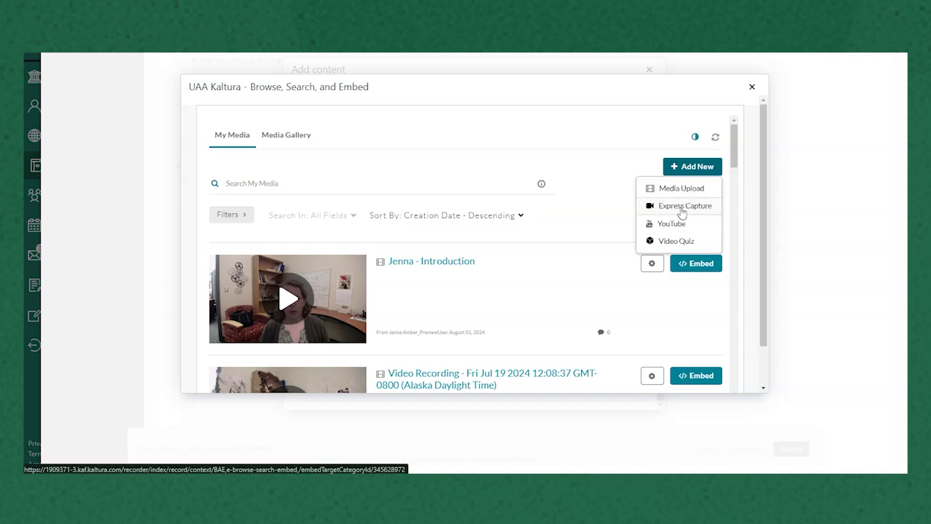
left_click(715, 211)
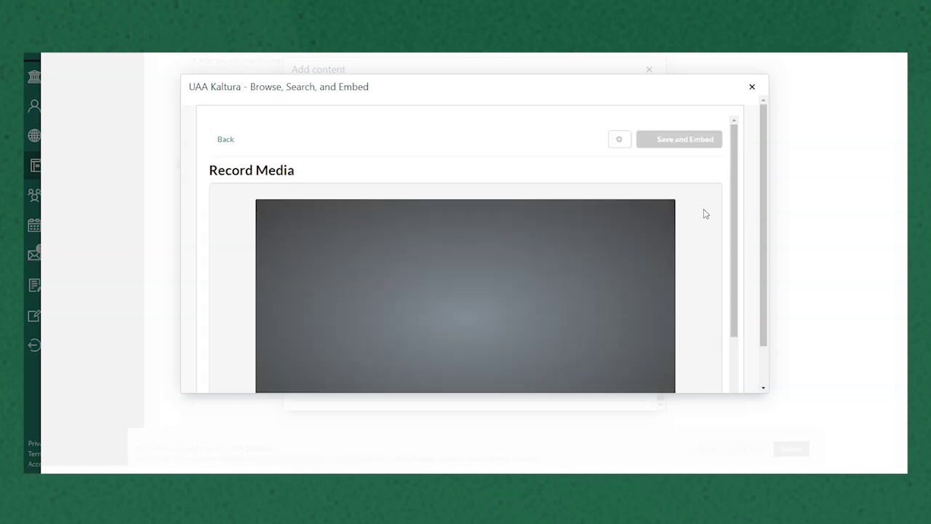
- Check which camera and microphone Express Capture will record with
scroll(704, 214, "down", 2)
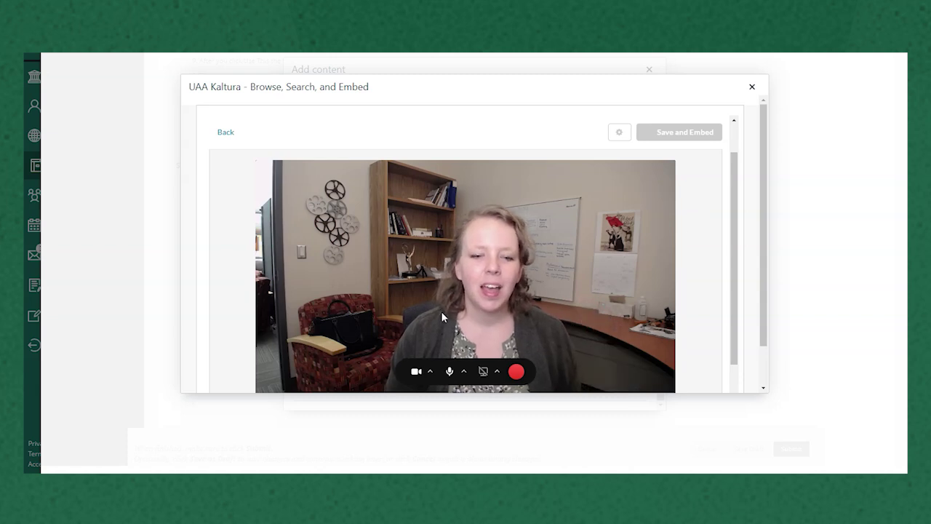
left_click(429, 373)
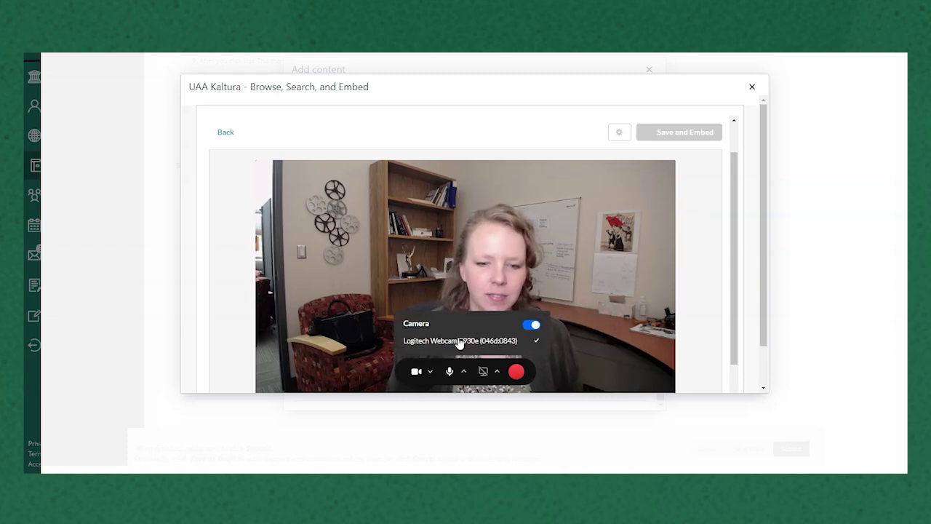
left_click(466, 373)
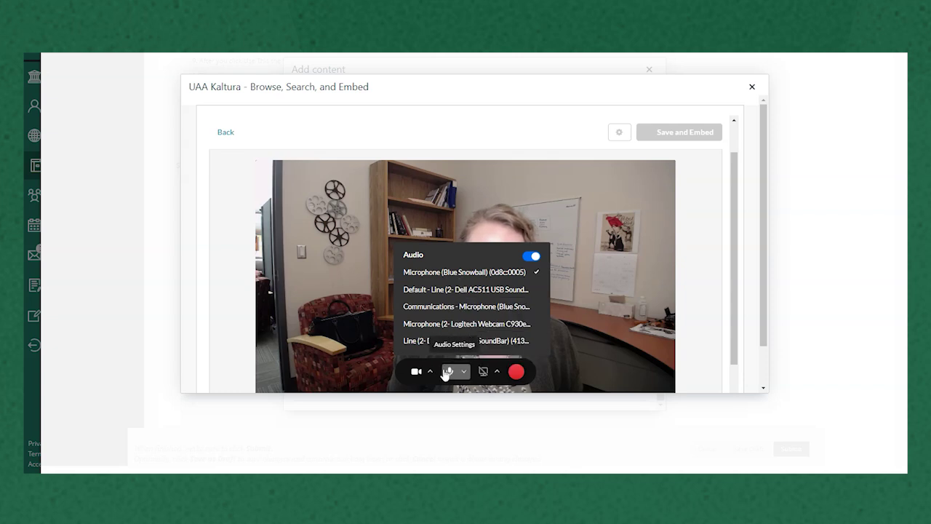
left_click(465, 374)
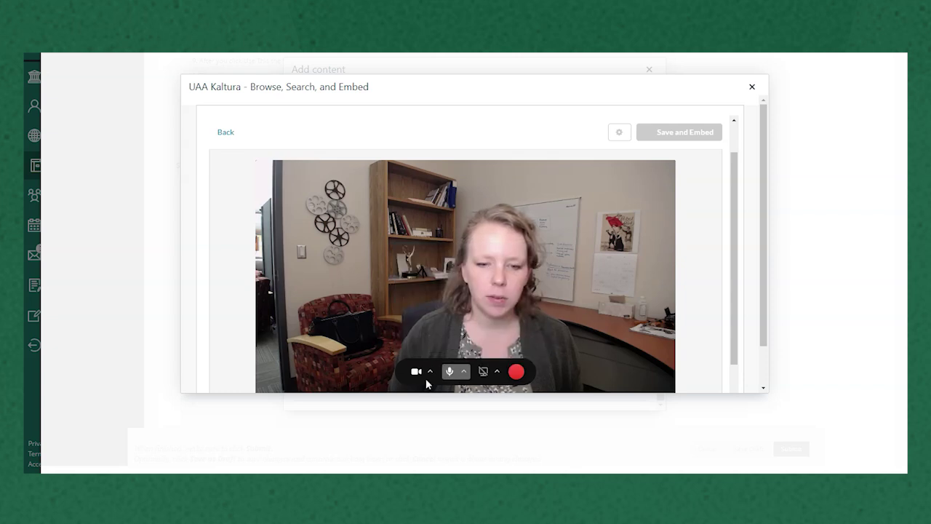
- Cancel the screen-share picker so only the webcam feed is recorded
left_click(496, 371)
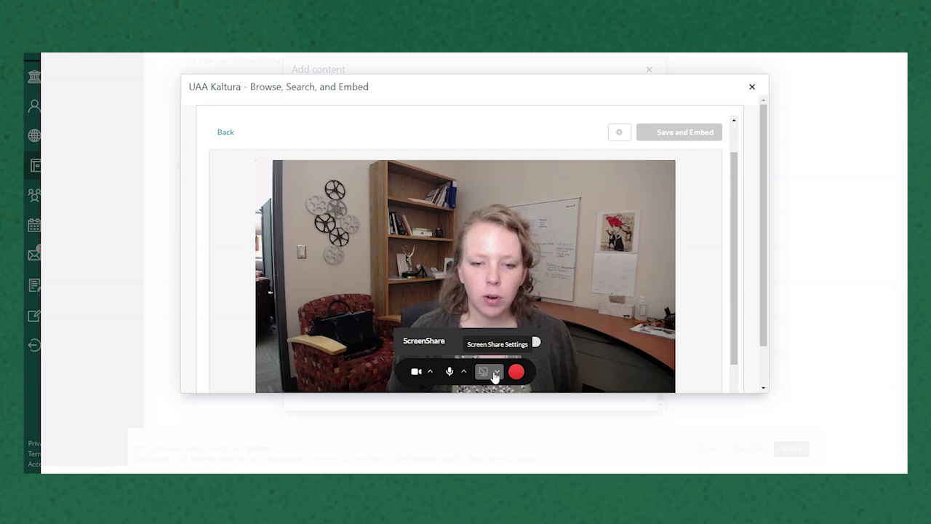
left_click(530, 340)
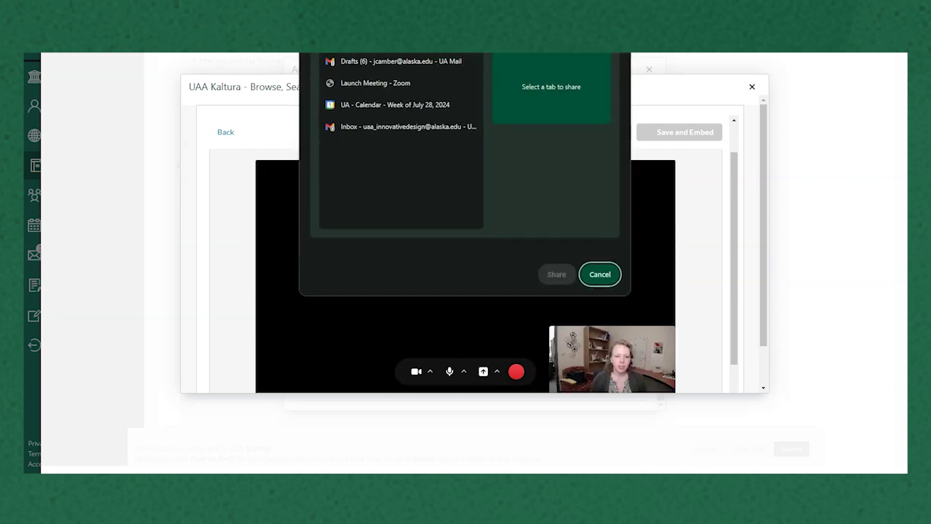
left_click(398, 43)
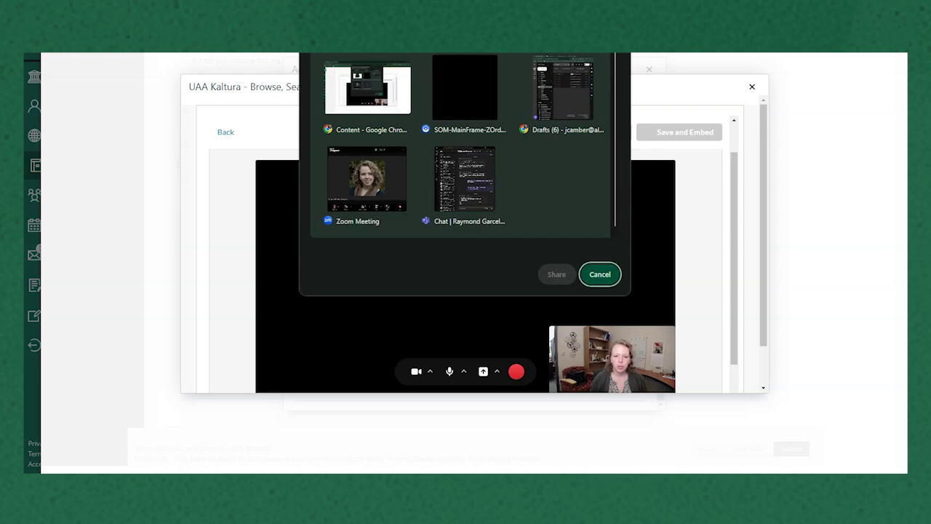
left_click(572, 57)
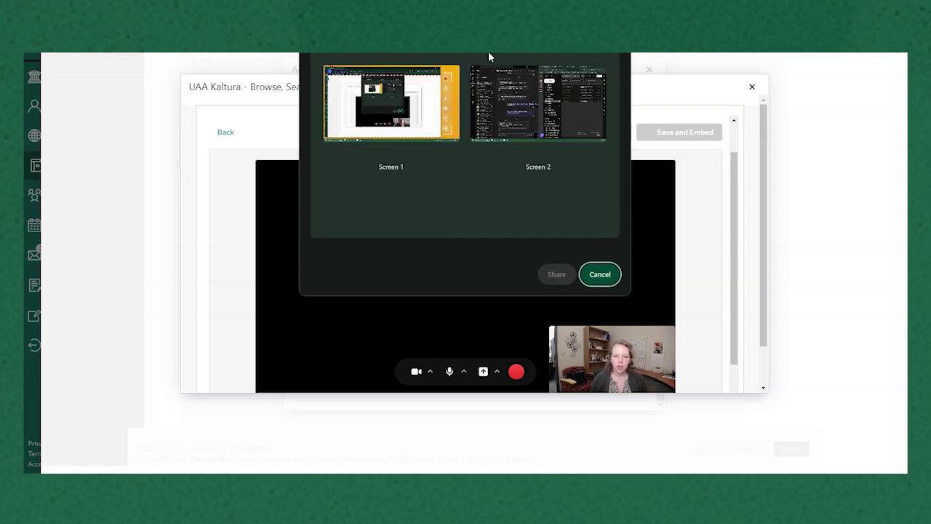
left_click(601, 274)
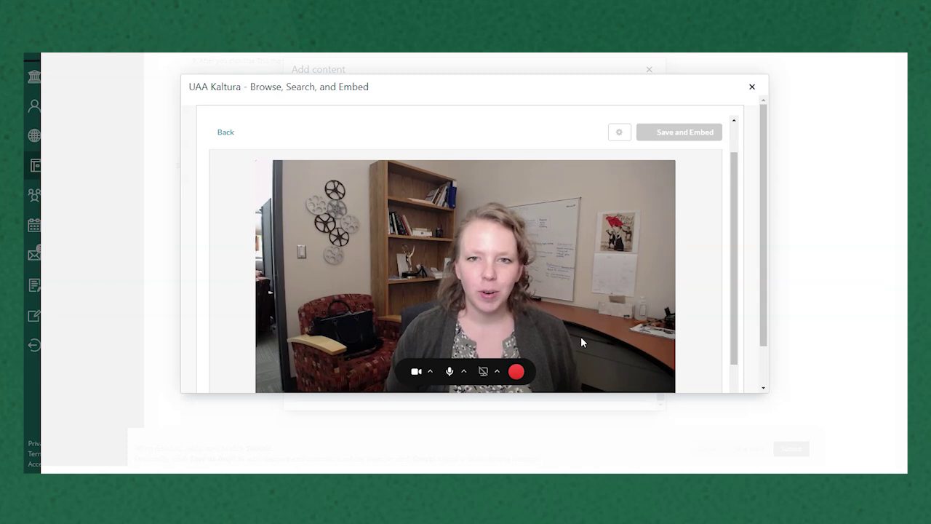
- Record a roughly 14-second webcam clip and stop it to get the preview
left_click(518, 377)
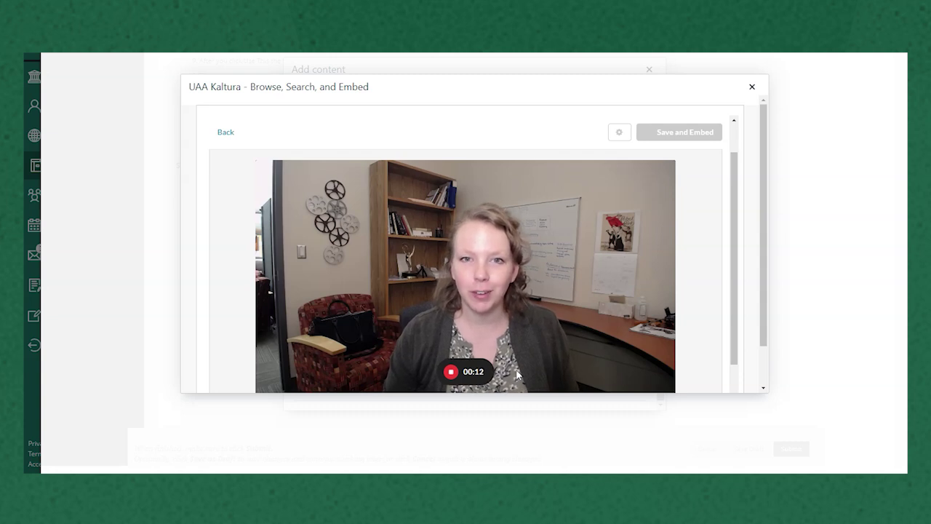
left_click(452, 372)
- Play back the recorded preview and accept it for upload with Use This
scroll(494, 353, "up", 1)
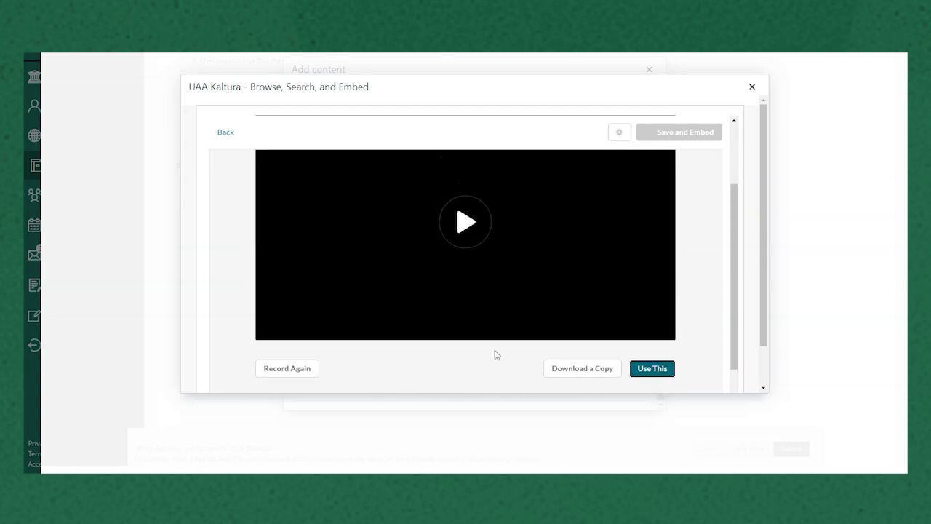
left_click(465, 222)
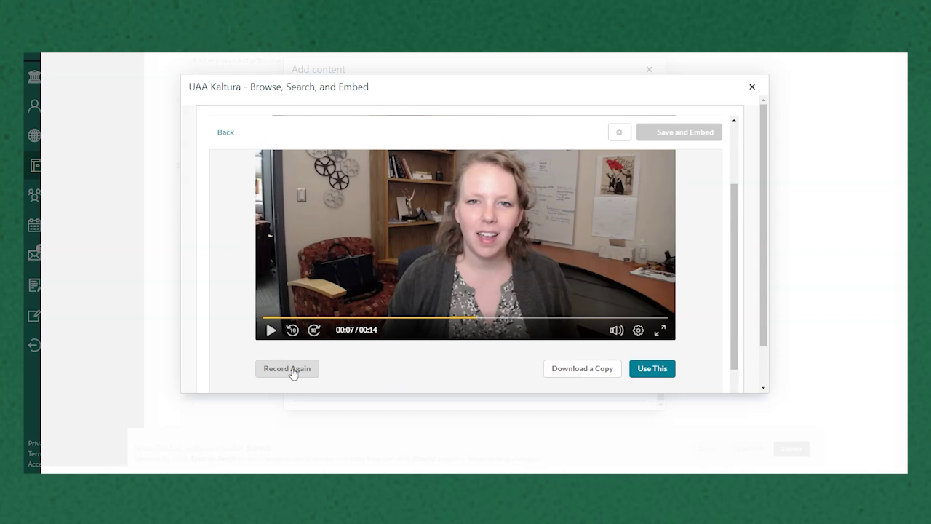
left_click(652, 369)
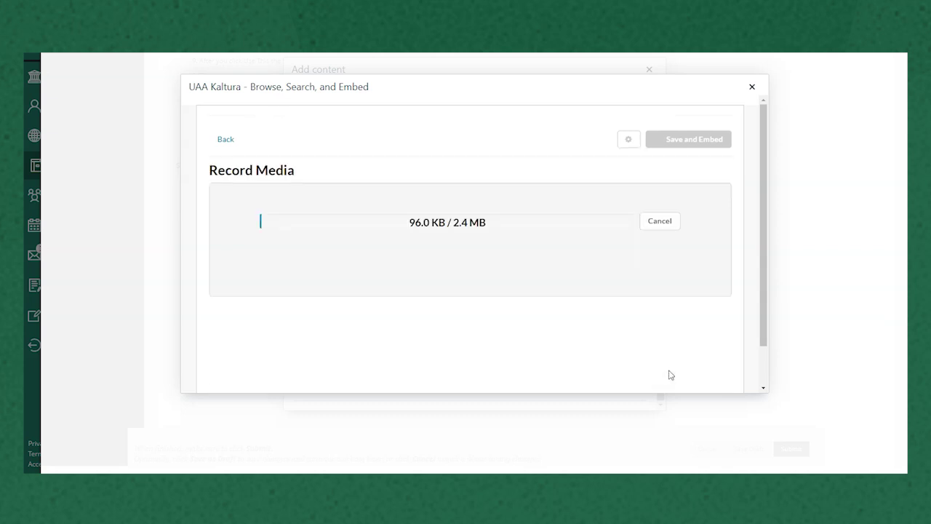
- Rename the clip to 'Introducing Myself - ' followed by the presenter's name
triple_click(373, 284)
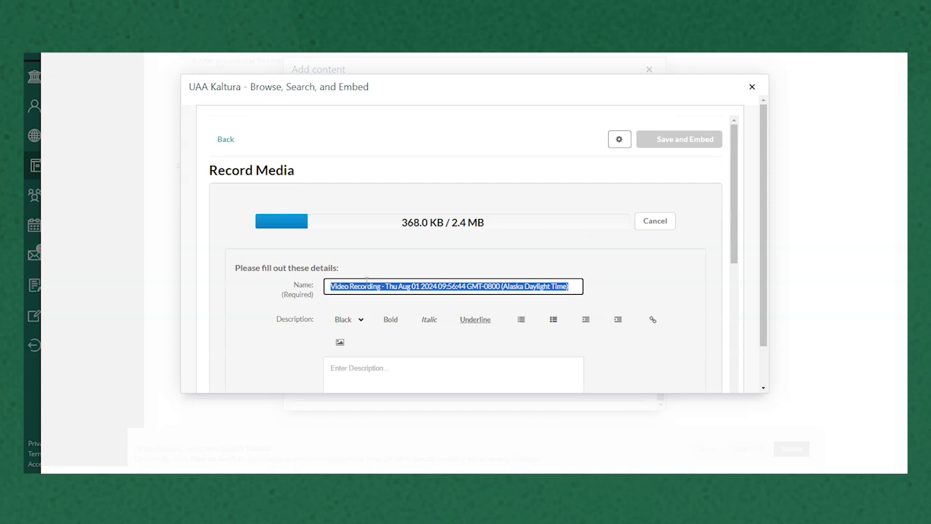
type("Introducing Myself - Jenna")
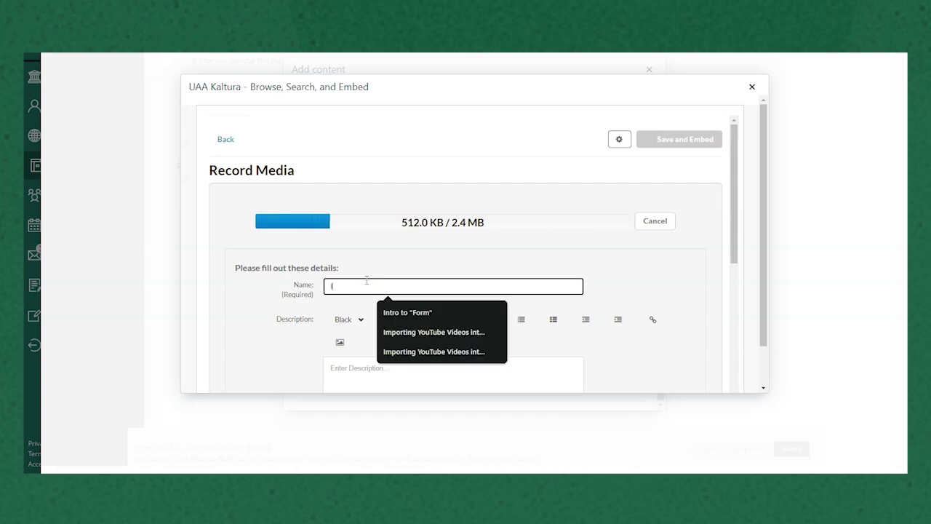
scroll(682, 276, "down", 1)
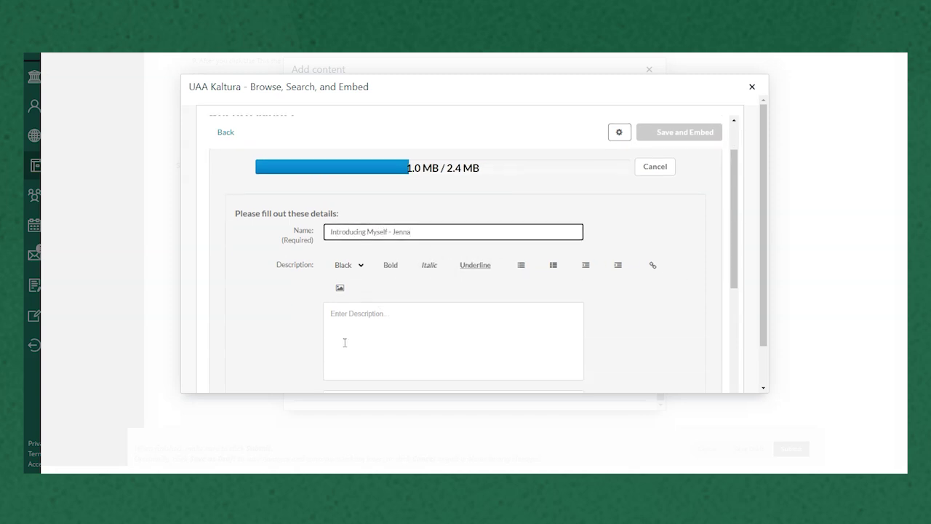
scroll(682, 330, "up", 1)
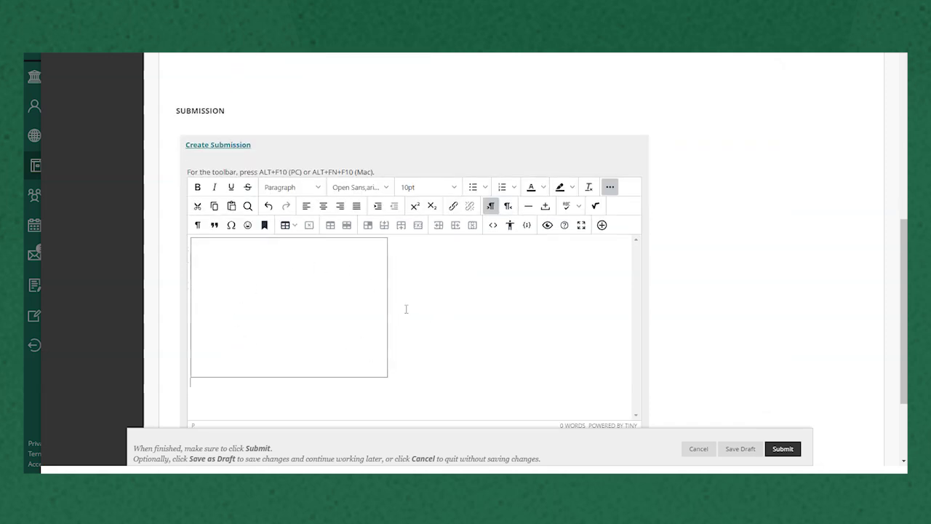
- Add the note "Here's my introduction video. I'm excited for the course this semester!" beneath the video
scroll(465, 297, "down", 1)
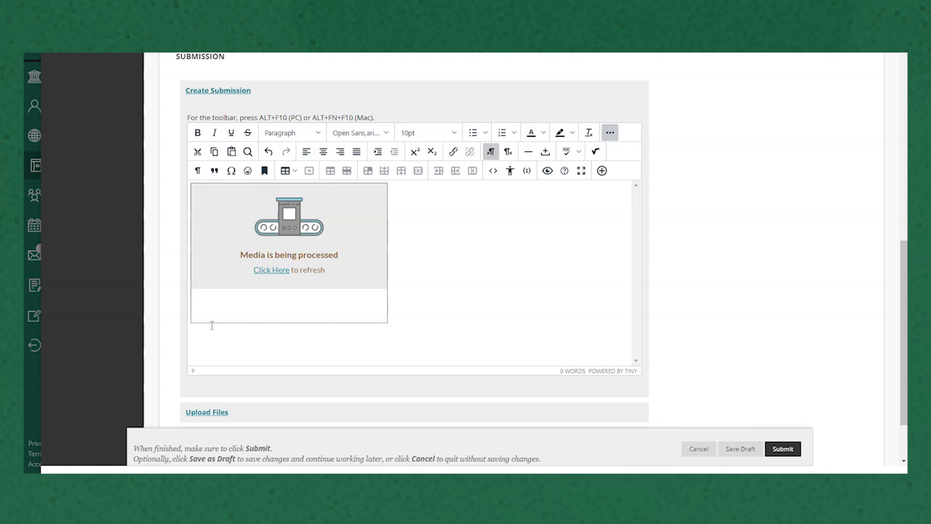
type("Here's my introduction video. I'm excited for the course this semester!")
scroll(568, 266, "down", 2)
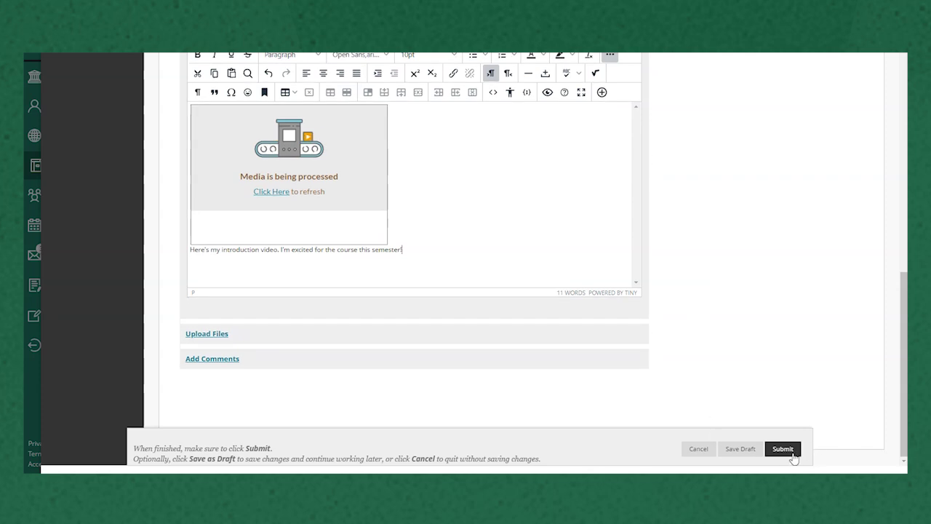
- Submit the assignment, then play and pause the embedded video on Review Submission History
left_click(792, 454)
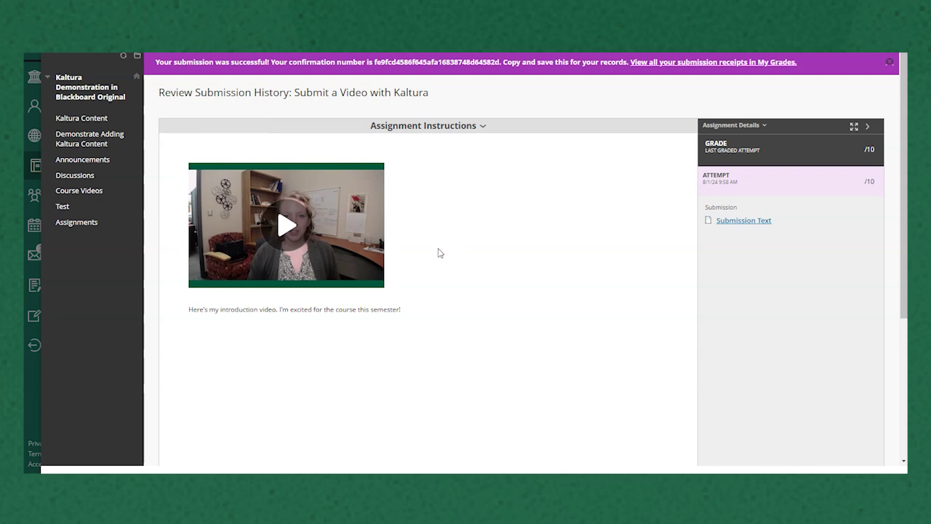
left_click(286, 225)
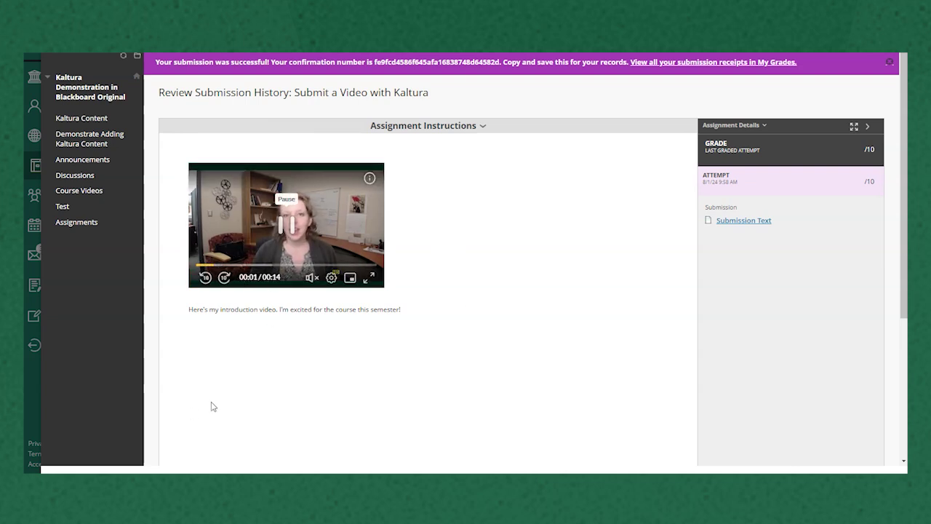
left_click(331, 234)
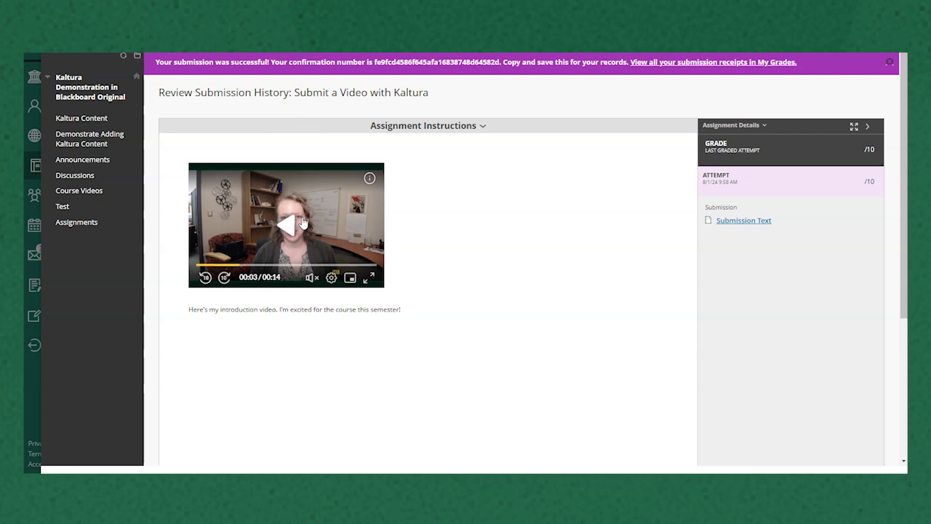